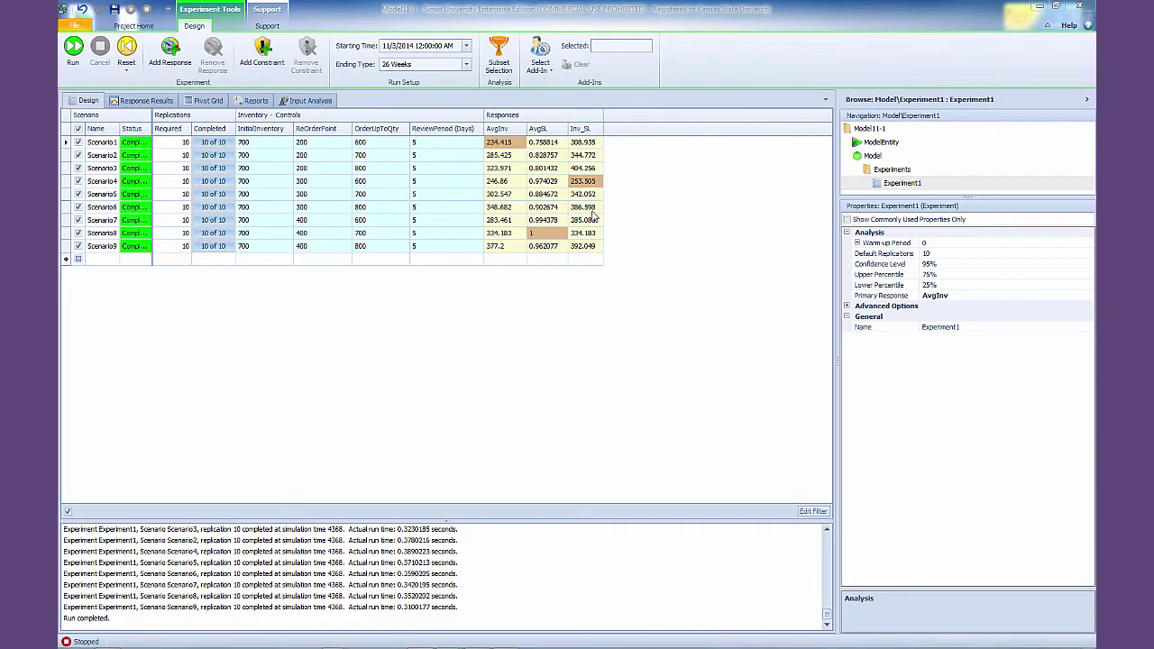
# Step: Display Experiment1's Response Results as AvgInv box plots for Scenario1 through Scenario9
pyautogui.click(142, 100)
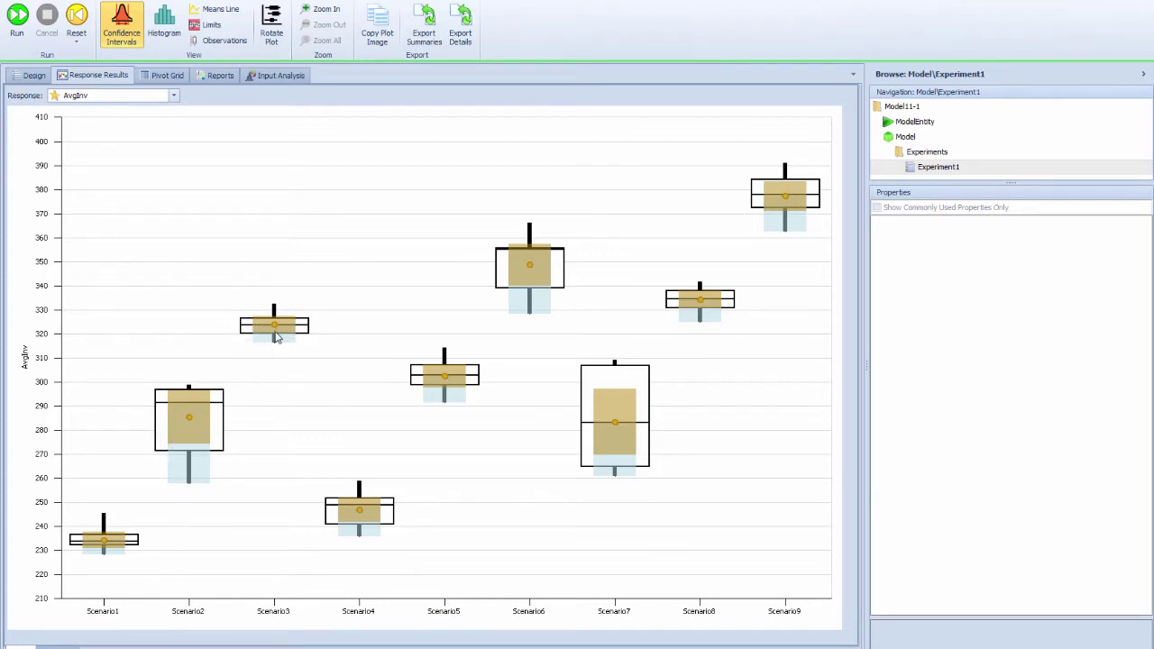
pyautogui.moveTo(277, 338)
pyautogui.moveTo(627, 415)
pyautogui.moveTo(210, 411)
pyautogui.moveTo(431, 391)
pyautogui.moveTo(709, 301)
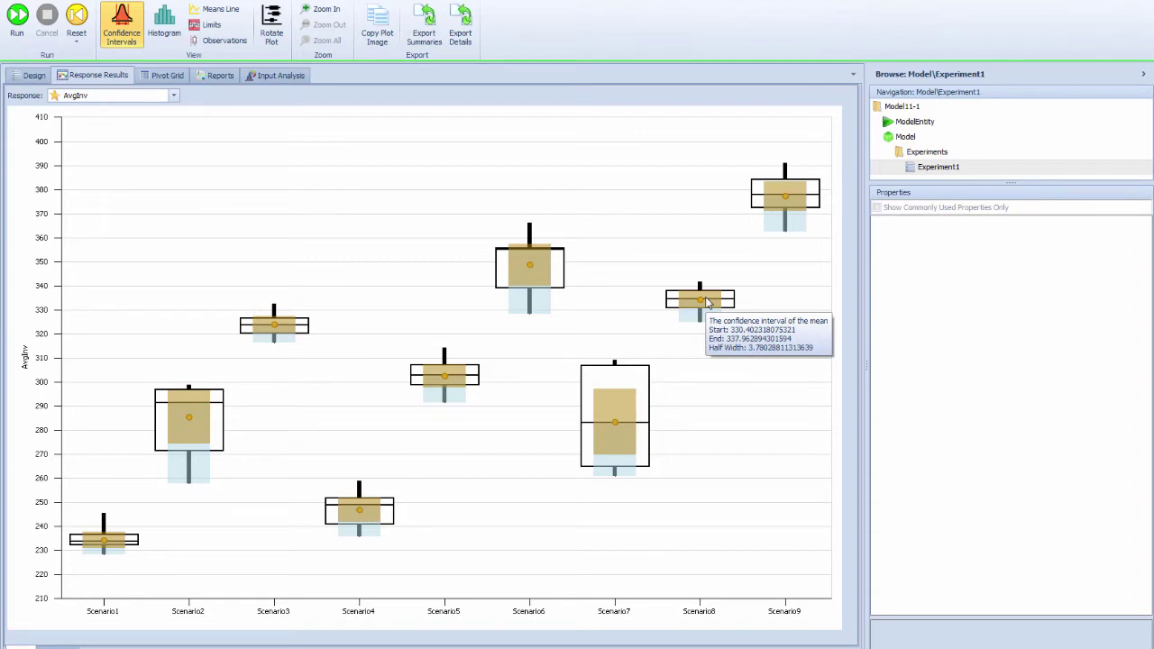
# Step: Switch the plotted response from AvgInv to AvgSL, then to Inv_SL
pyautogui.click(174, 94)
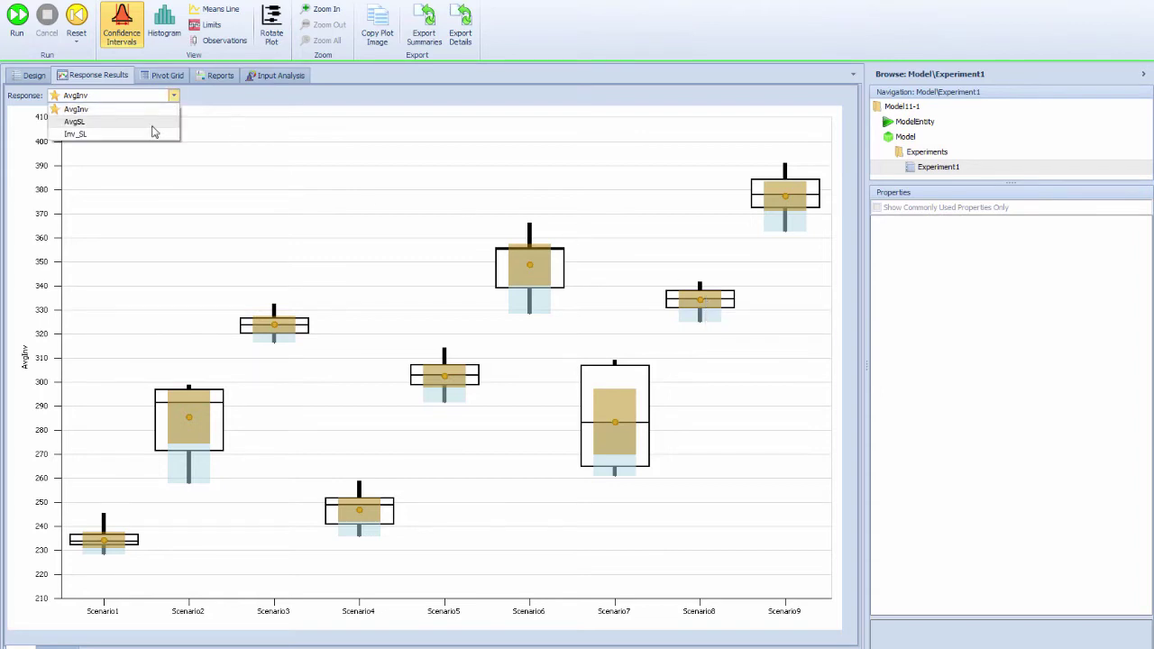
pyautogui.click(154, 127)
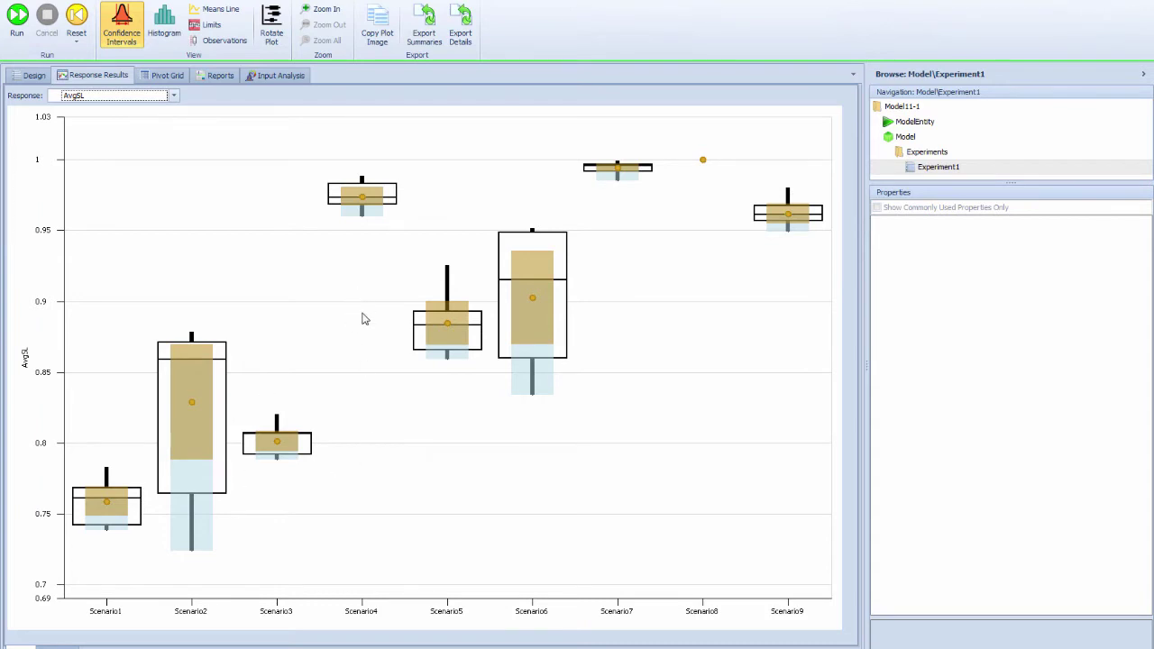
pyautogui.click(173, 97)
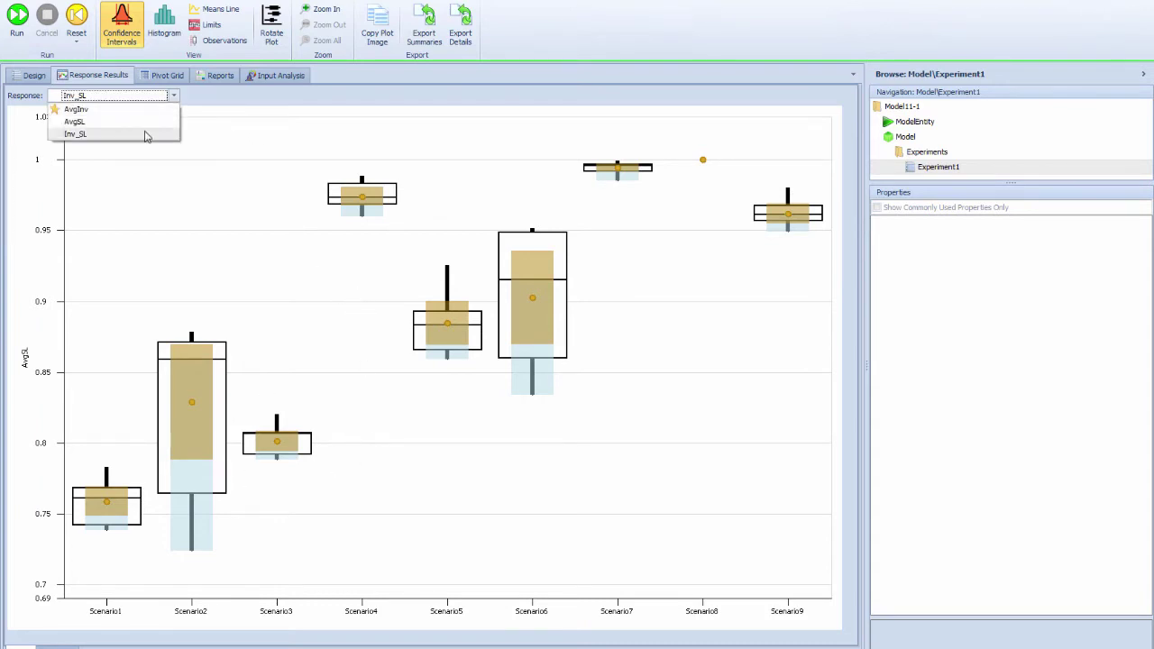
pyautogui.click(147, 134)
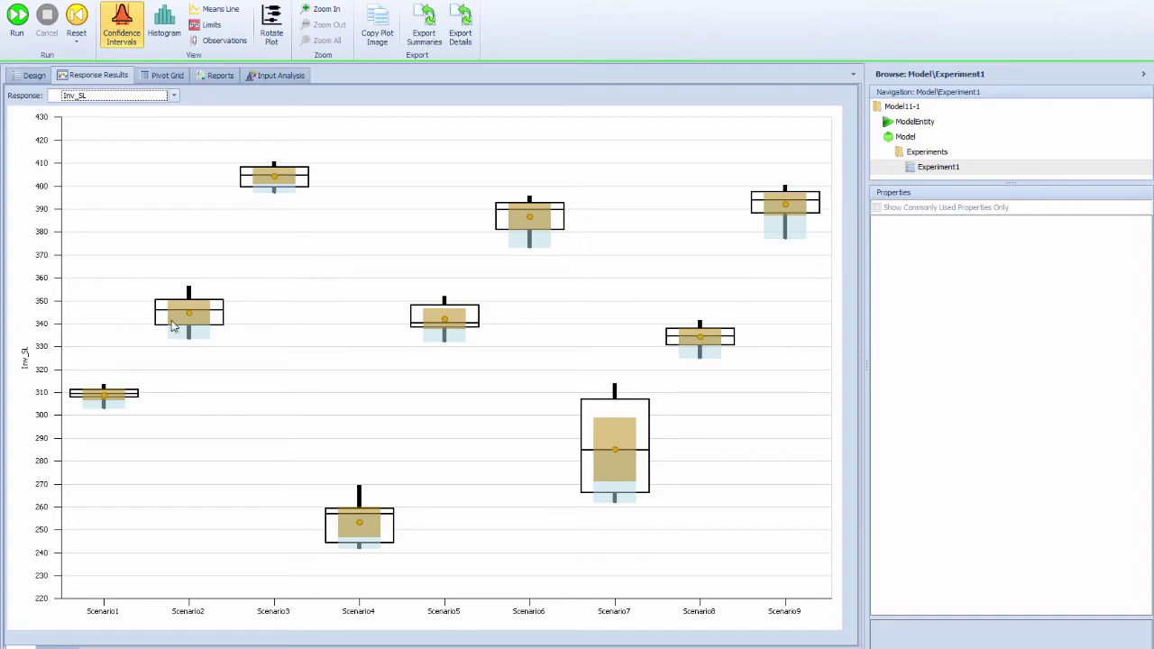
pyautogui.moveTo(708, 337)
# Step: Back on the Design grid, duplicate Experiment1
pyautogui.click(33, 75)
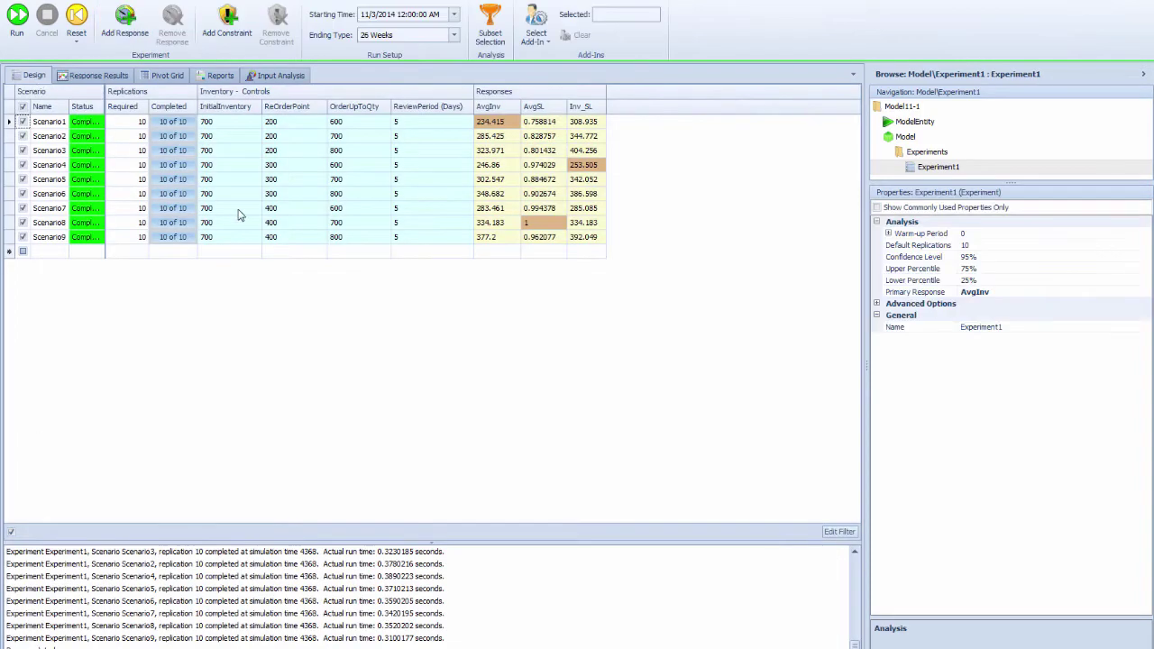
pyautogui.rightClick(956, 172)
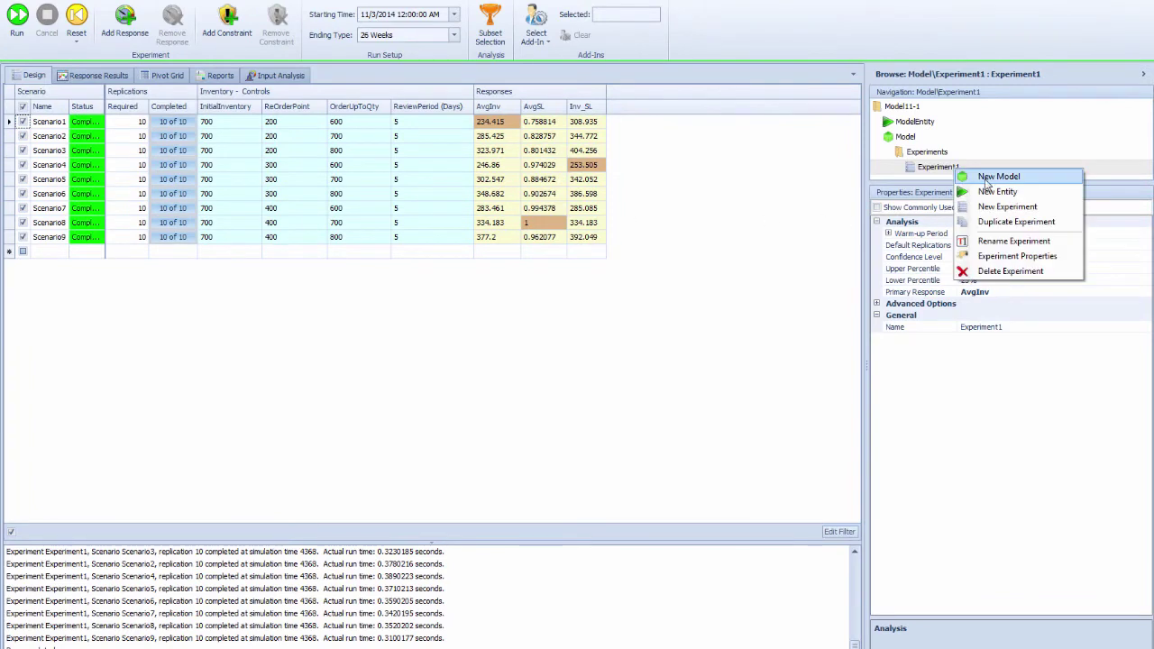
pyautogui.click(1007, 220)
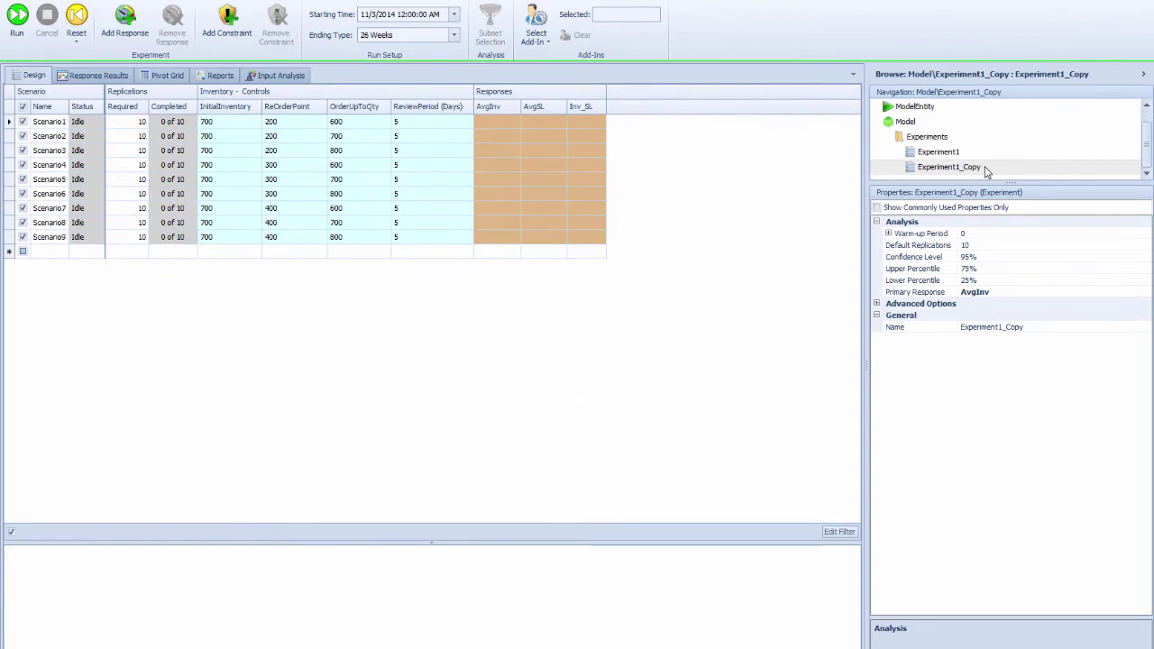
# Step: Rename the duplicated experiment to ExperimentKN
pyautogui.rightClick(974, 171)
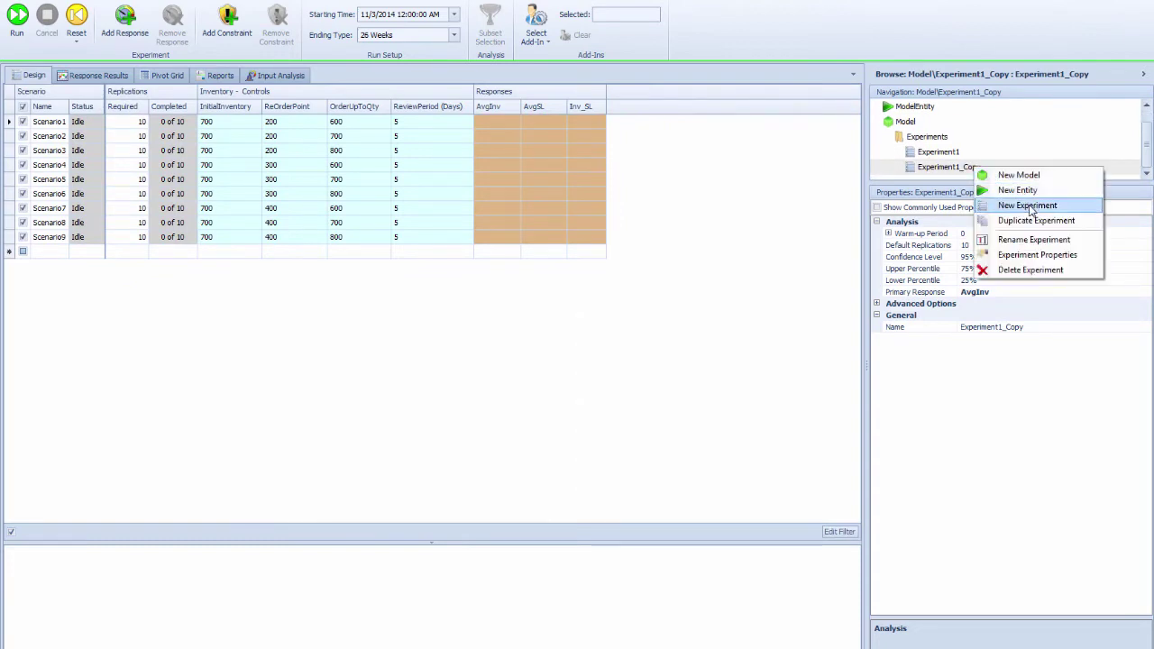
pyautogui.click(1033, 240)
pyautogui.moveTo(980, 167); pyautogui.dragTo(958, 168)
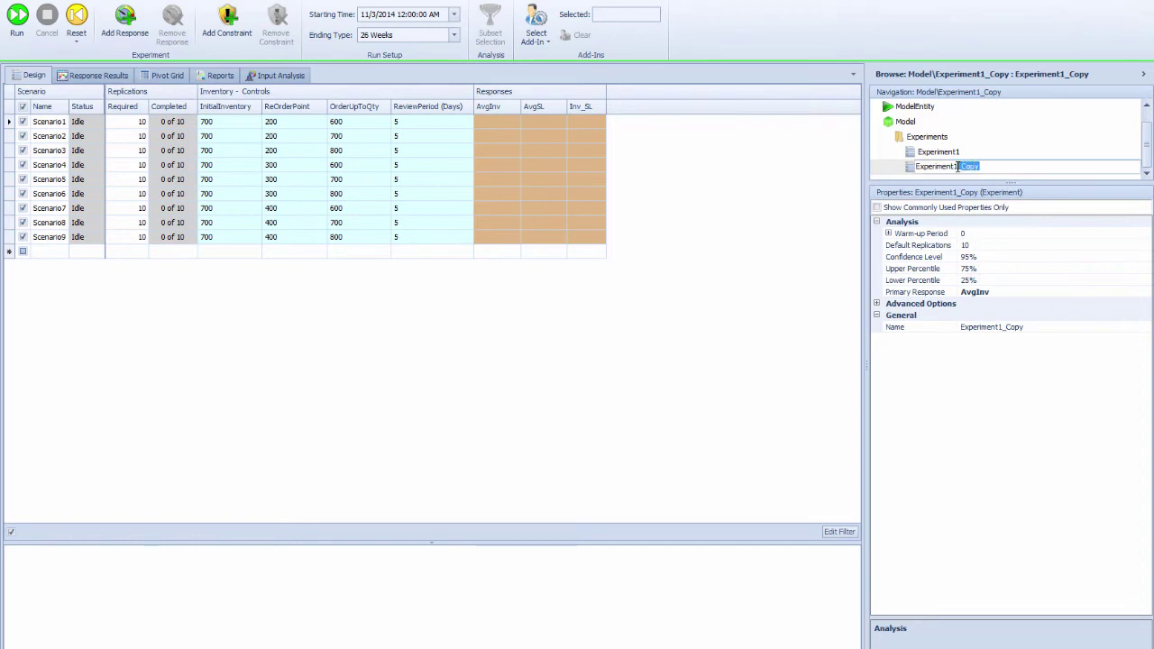
pyautogui.write('KN')
pyautogui.press('Return')
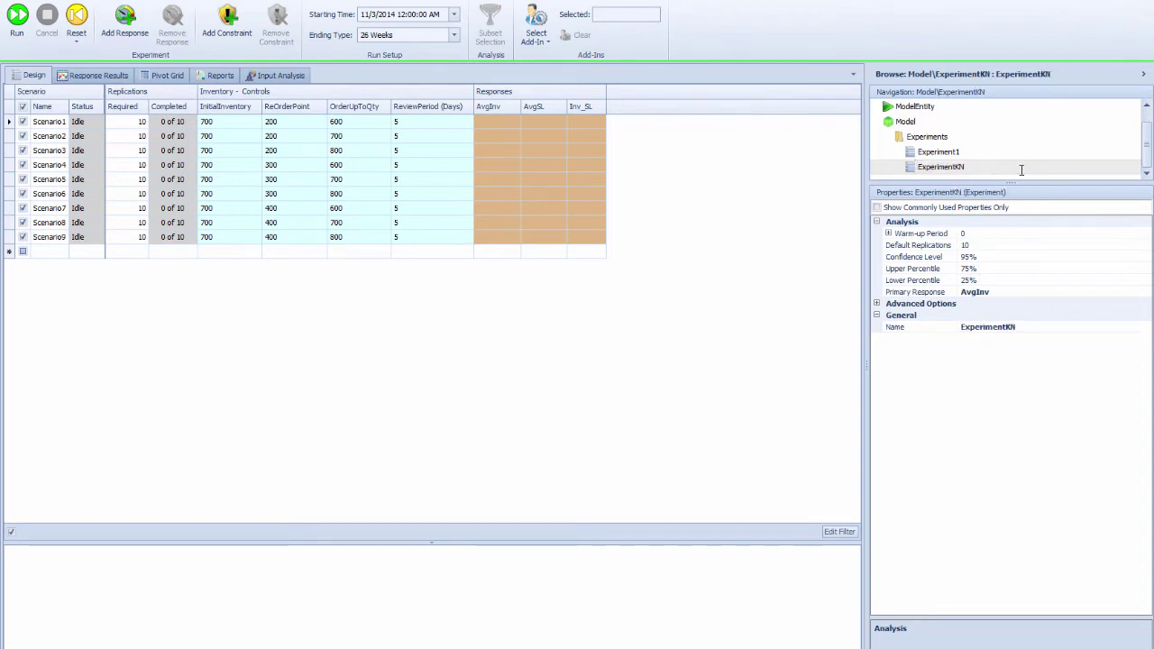
# Step: Apply the Select Best Scenario using KN add-in to ExperimentKN
pyautogui.click(536, 35)
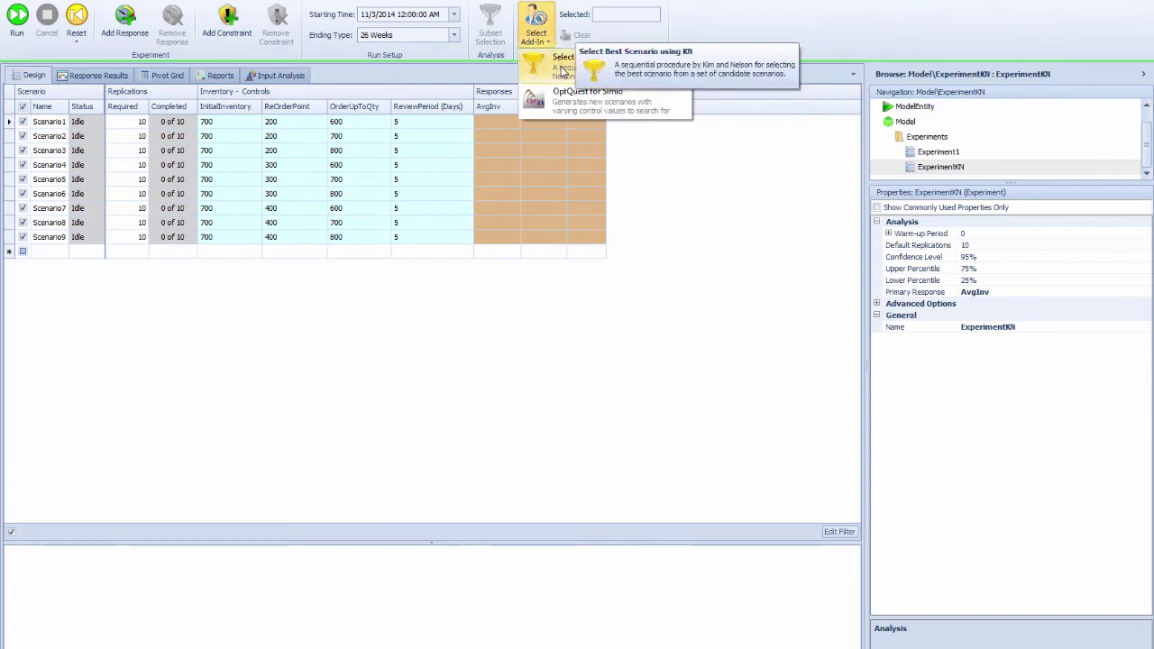
pyautogui.click(563, 69)
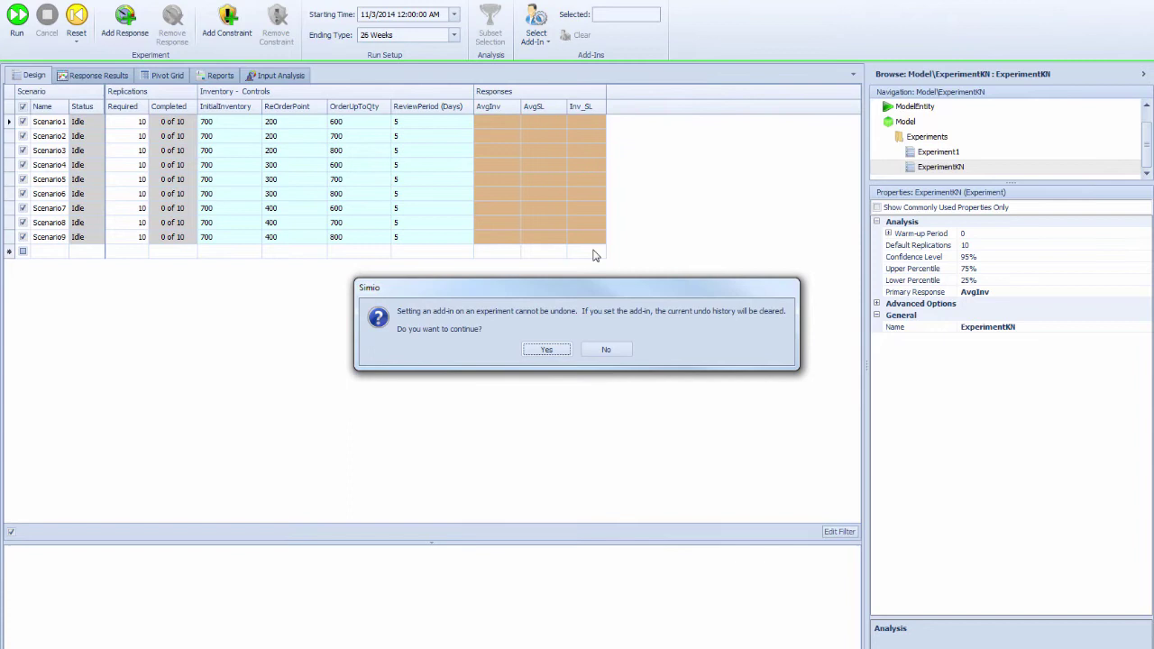
pyautogui.click(548, 351)
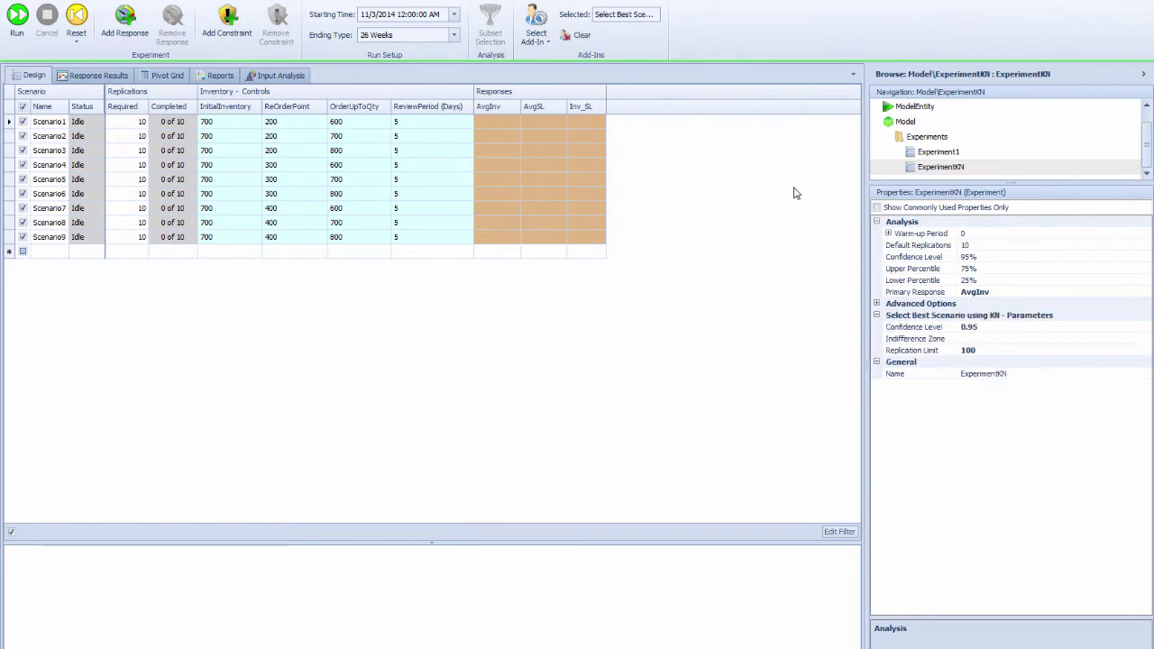
# Step: Make Inv_SL the KN primary response, with confidence 0.95, indifference zone 10, replication limit 100
pyautogui.click(990, 295)
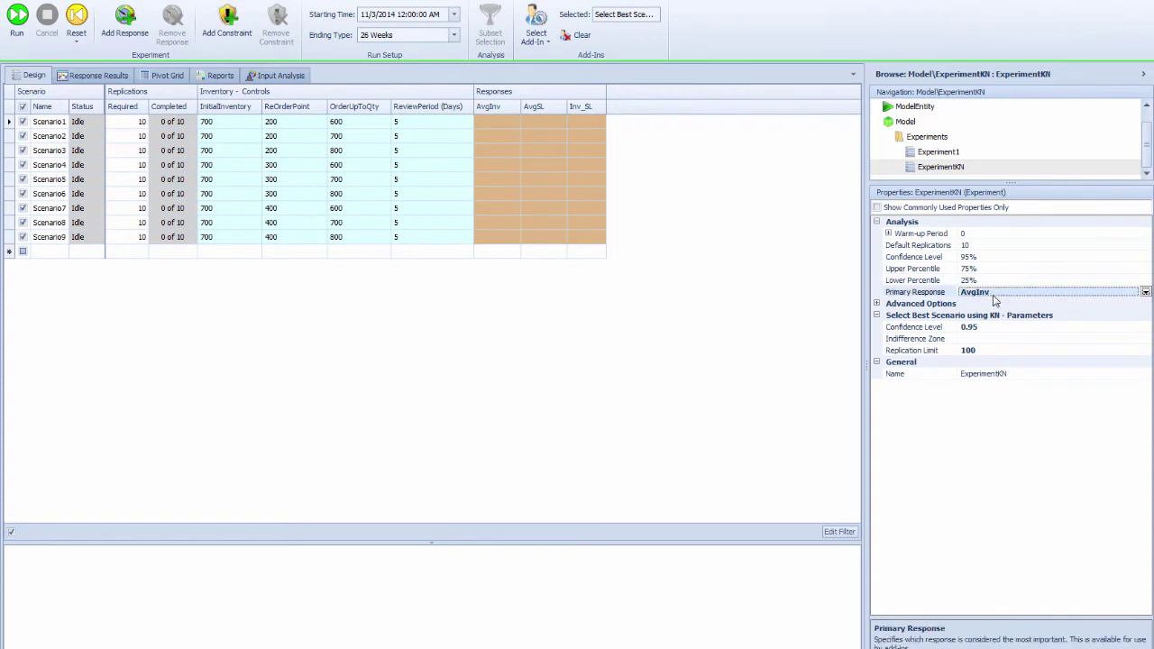
pyautogui.click(1145, 292)
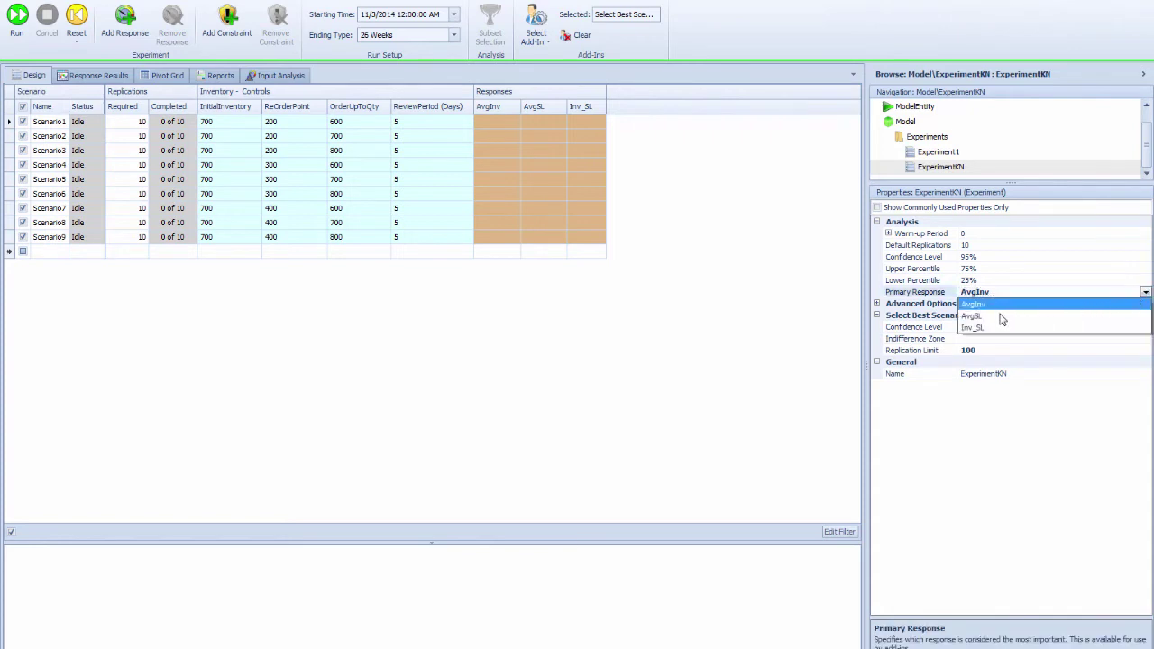
pyautogui.click(989, 329)
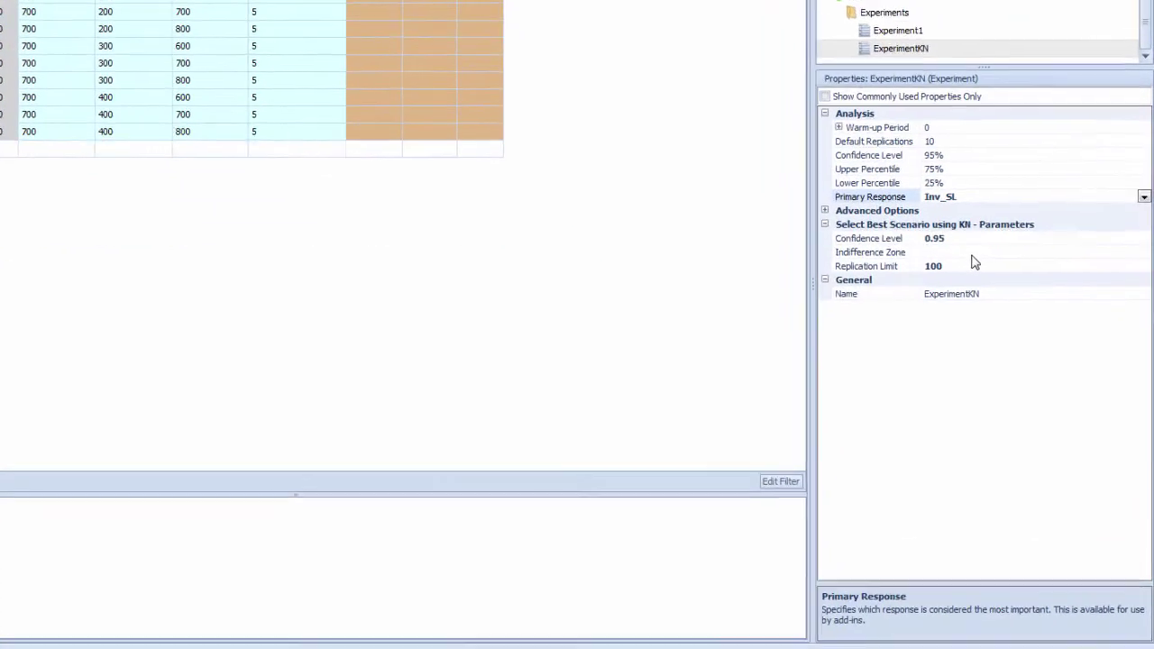
pyautogui.click(1037, 339)
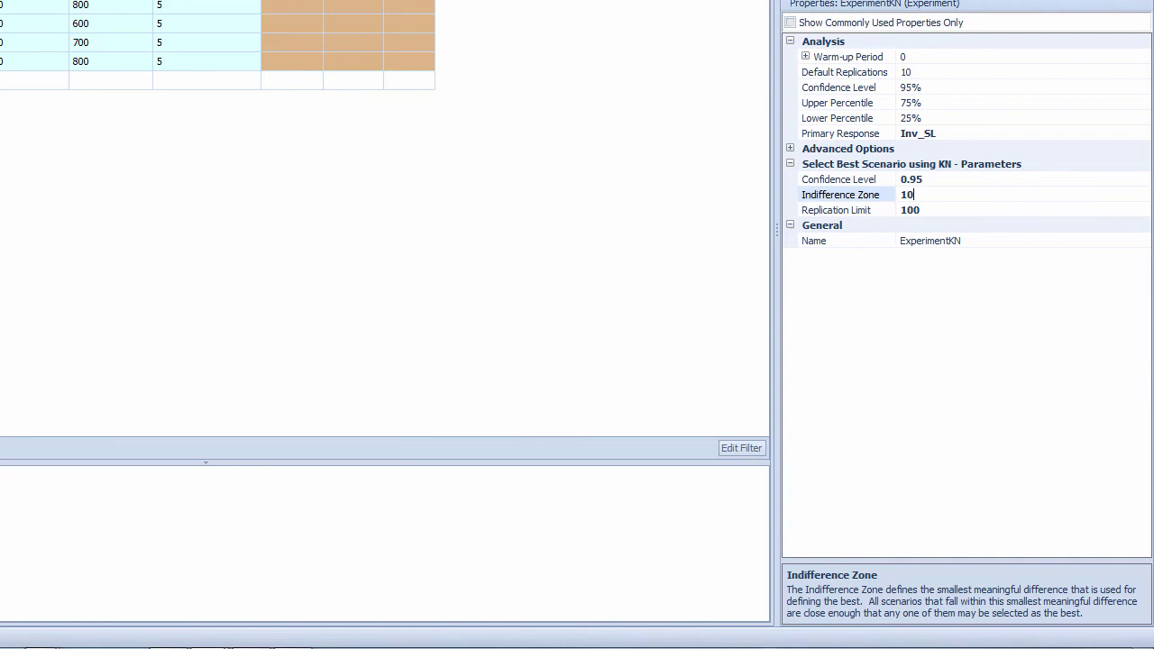
# Step: Change ExperimentKN's Indifference Zone value from 10 to 5
pyautogui.click(945, 193)
pyautogui.write('5')
pyautogui.click(925, 73)
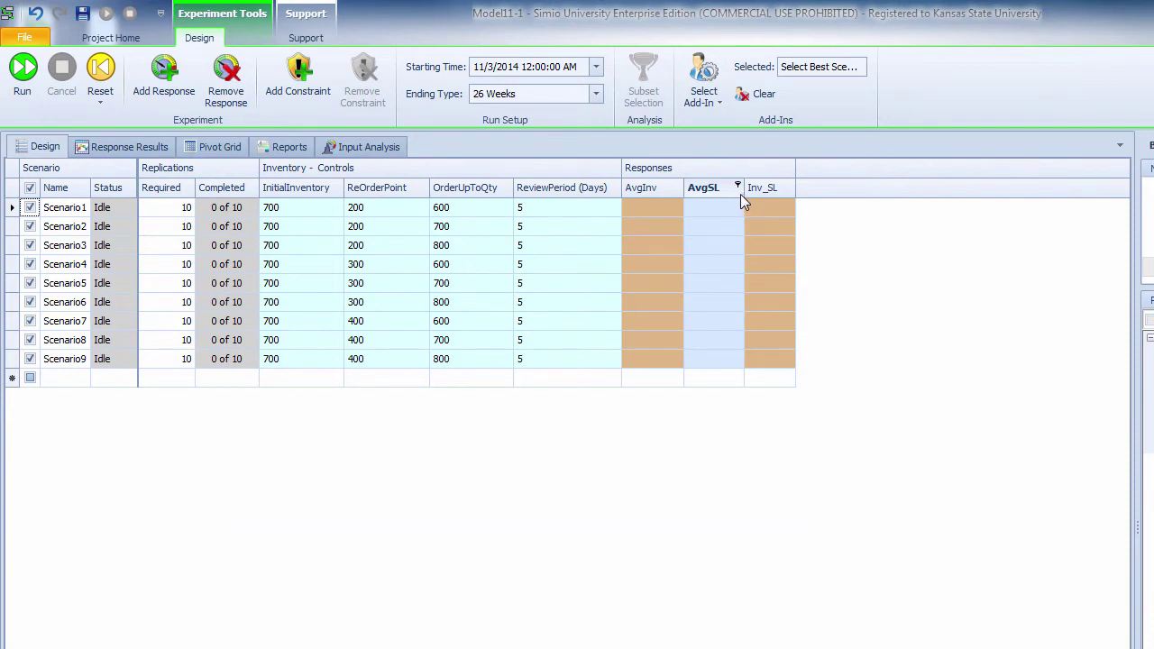
# Step: Run ExperimentKN, accepting the undo-history warning, and view Scenario4's Inv_SL results plot
pyautogui.click(23, 73)
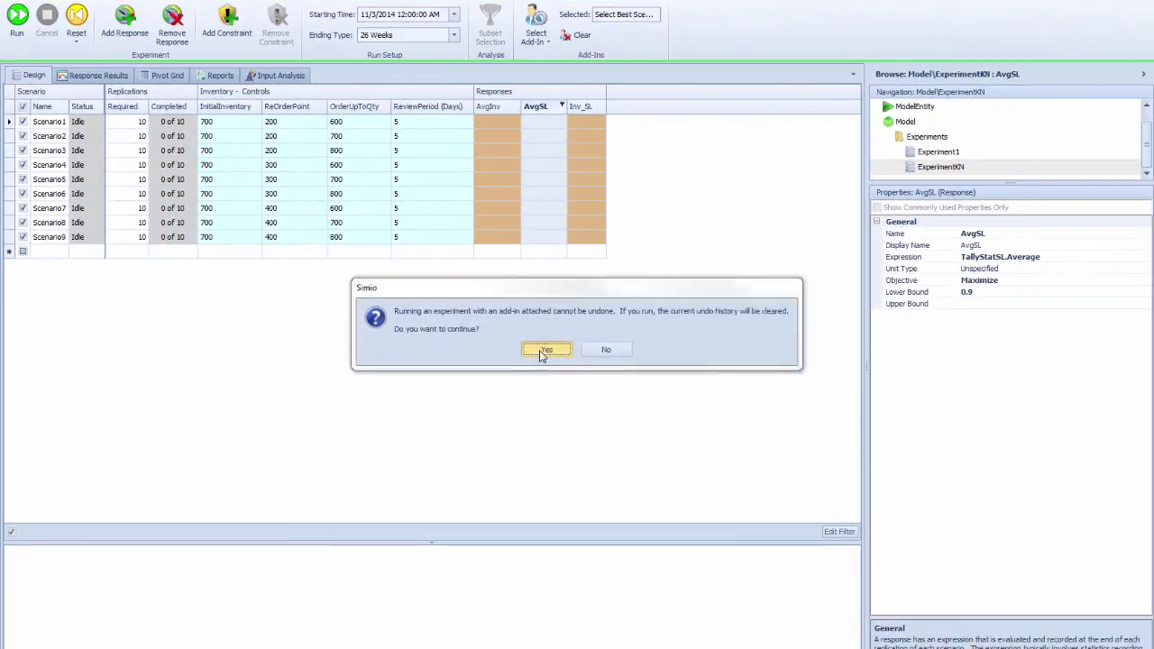
pyautogui.click(617, 416)
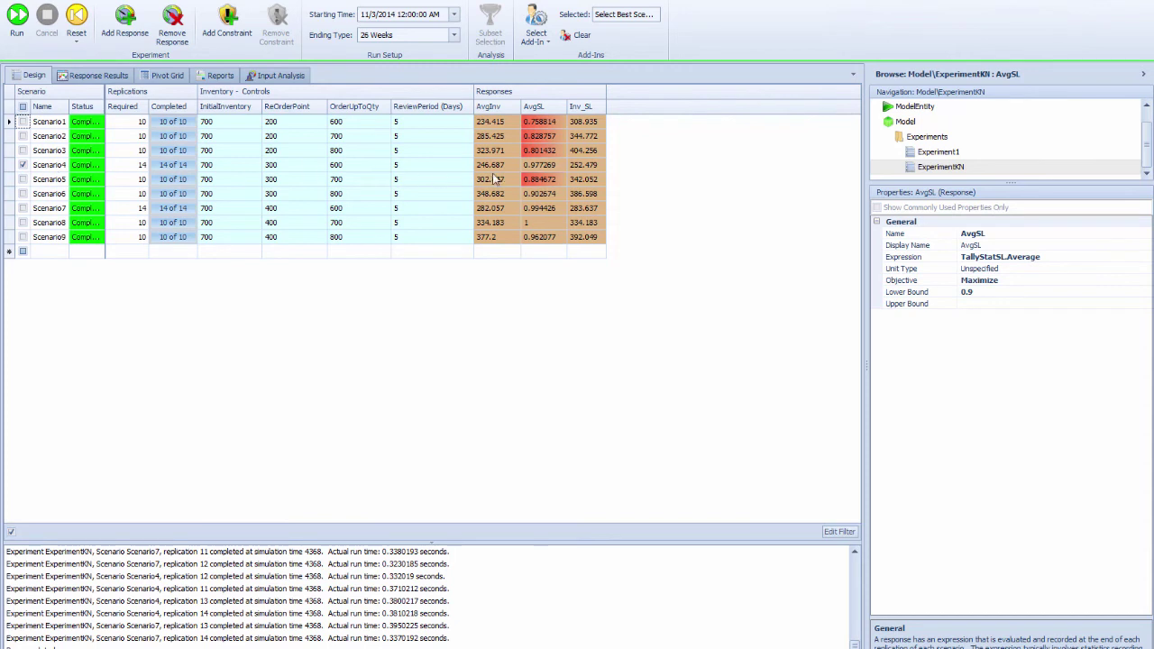
pyautogui.click(92, 74)
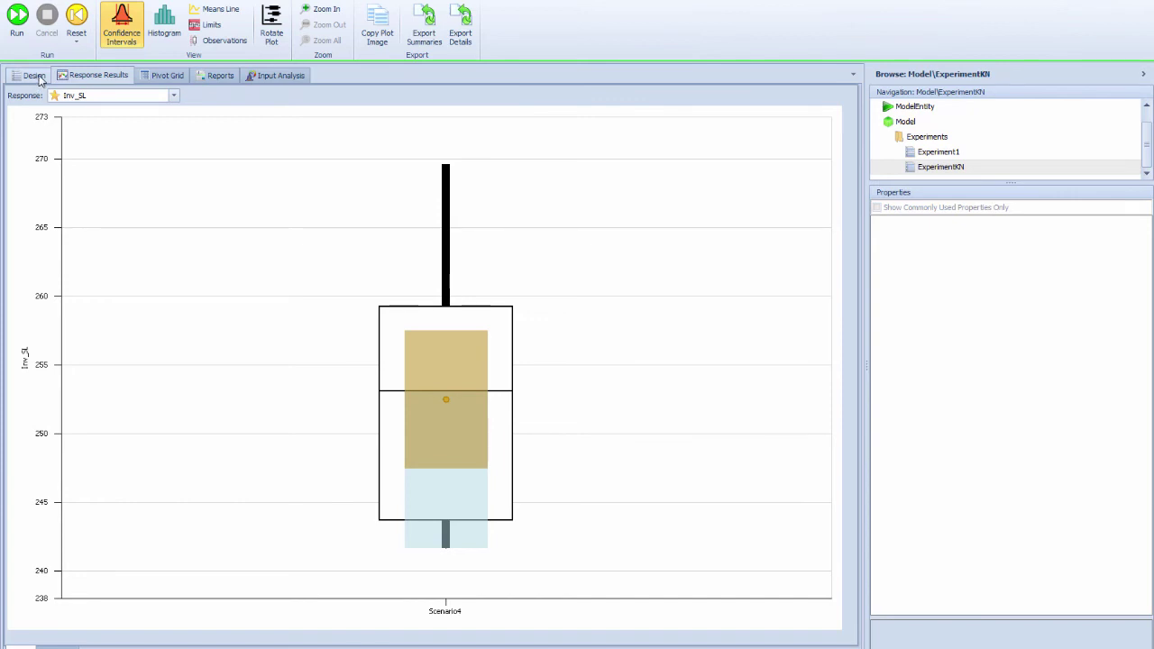
# Step: Turn on Histogram, Observations and Limits for the Scenario4 Inv_SL plot, then return to Design
pyautogui.click(165, 27)
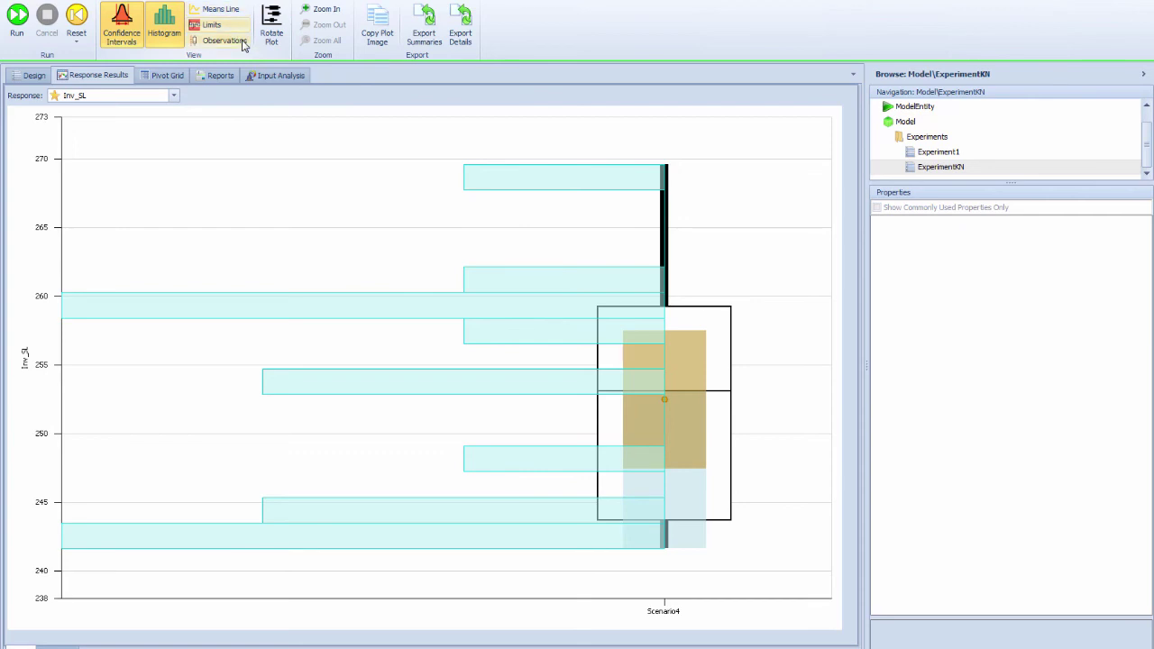
pyautogui.click(223, 41)
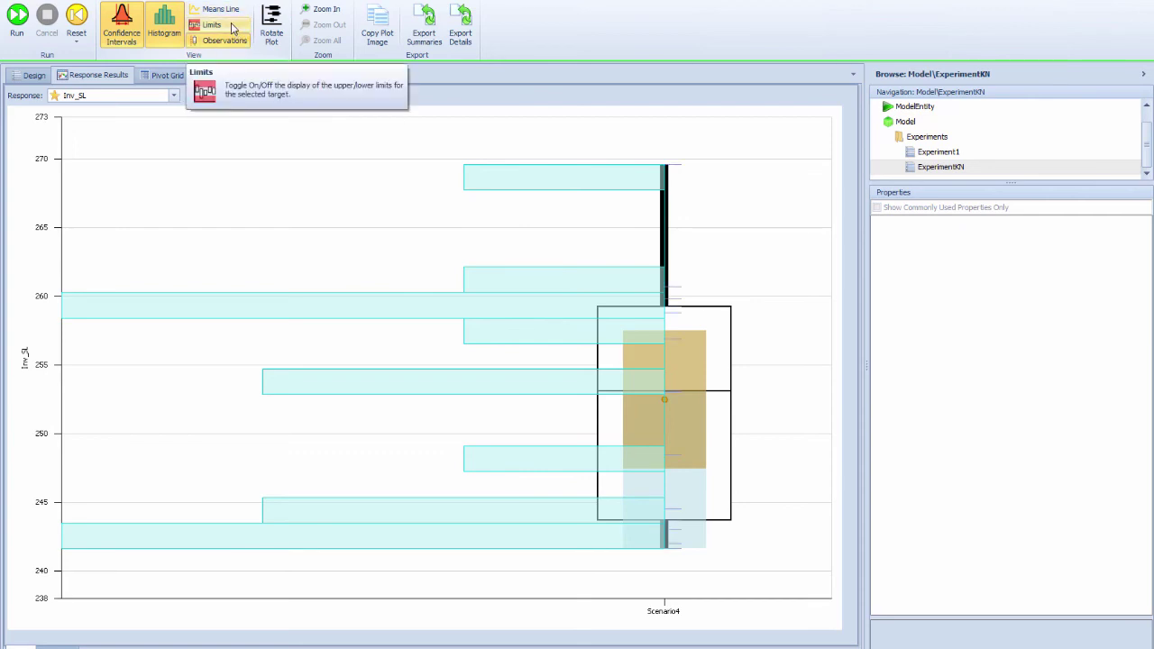
pyautogui.click(232, 27)
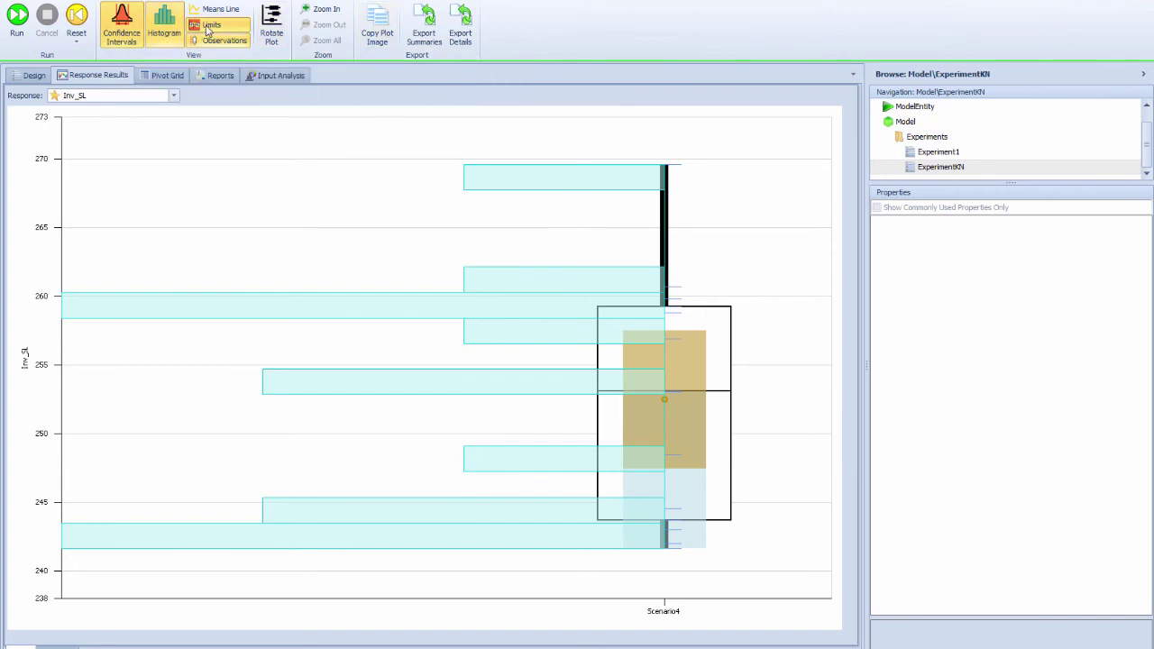
pyautogui.click(34, 76)
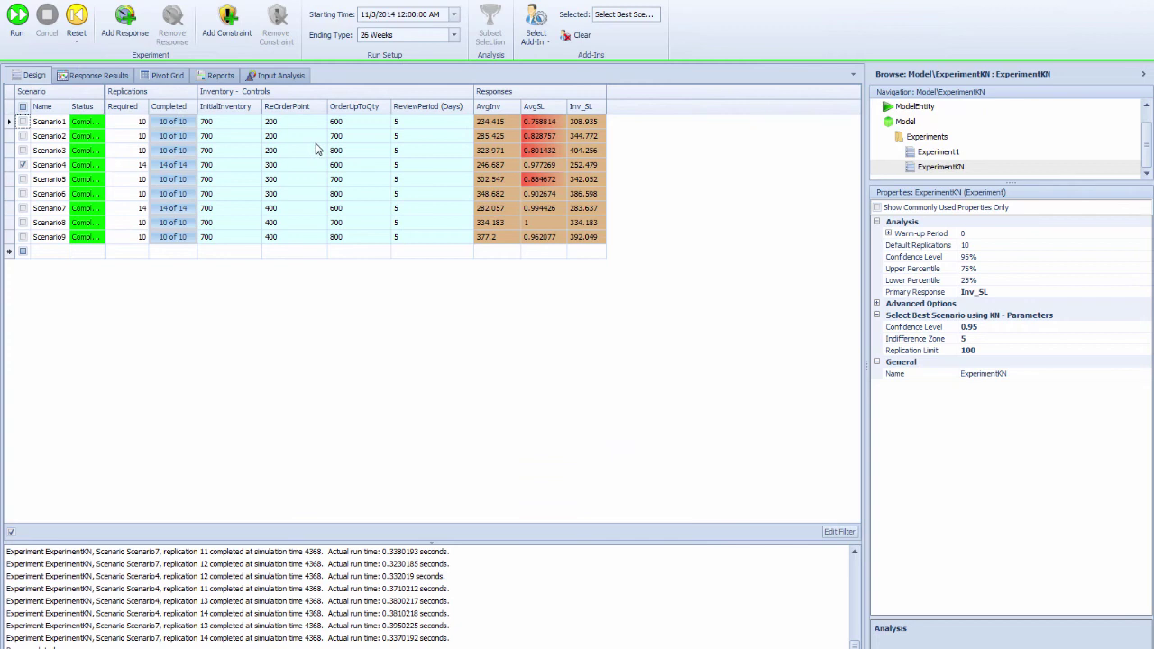
# Step: Check the add-in list, note Scenario4's Inv_SL 252.479, and set Indifference Zone to 100
pyautogui.click(554, 46)
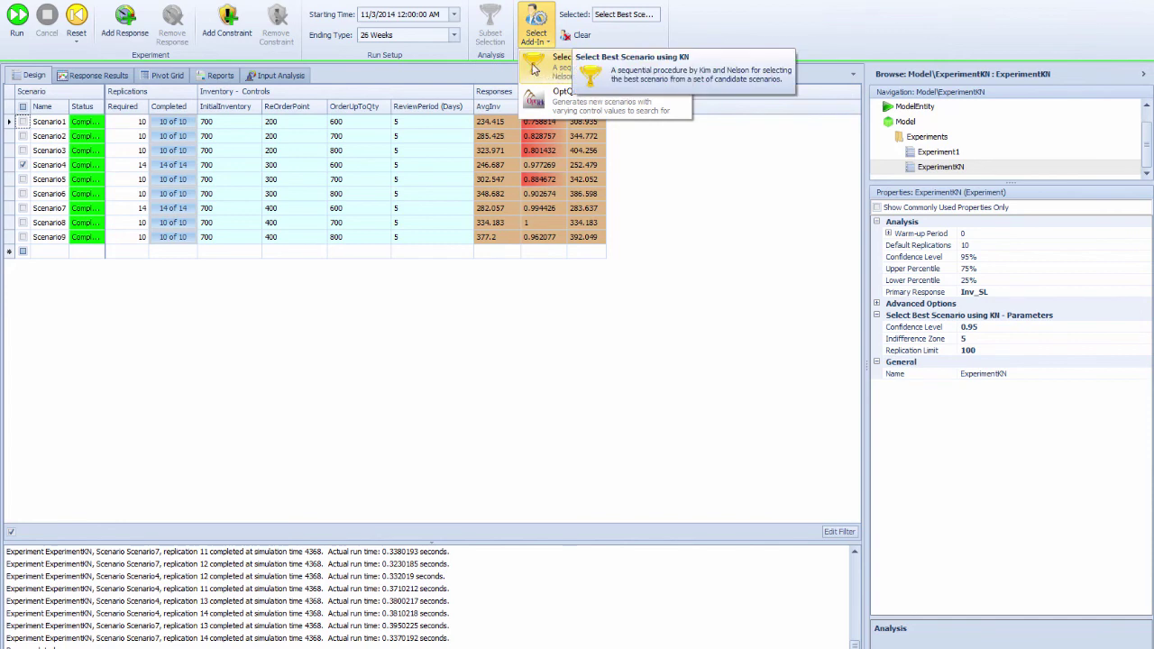
pyautogui.click(686, 238)
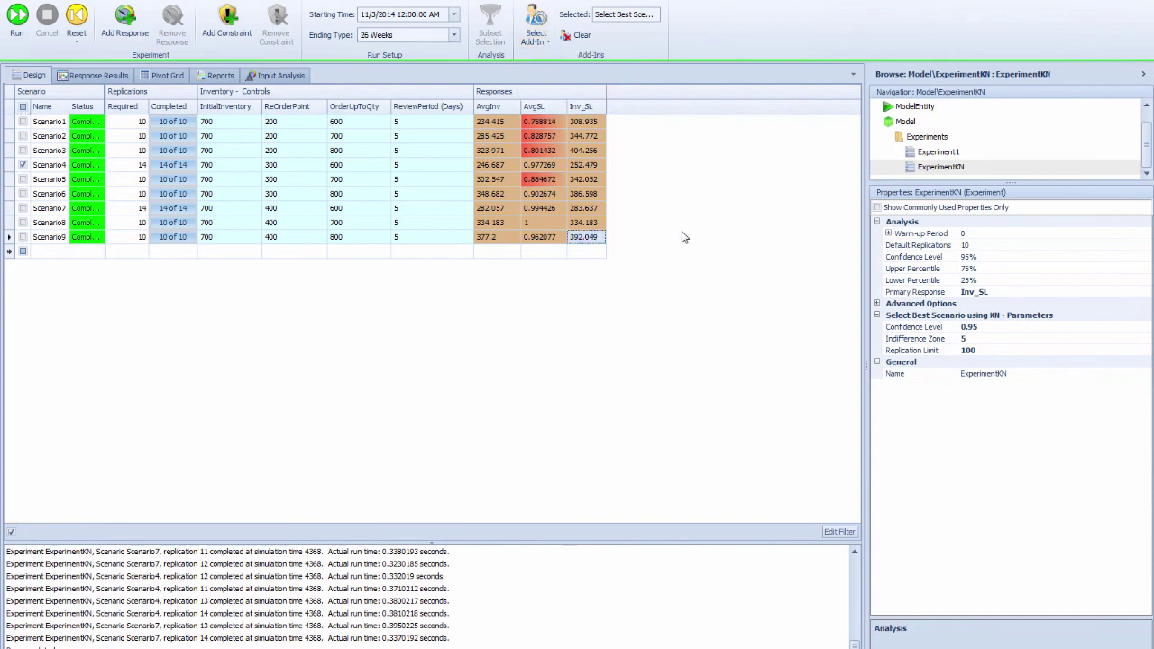
pyautogui.click(589, 166)
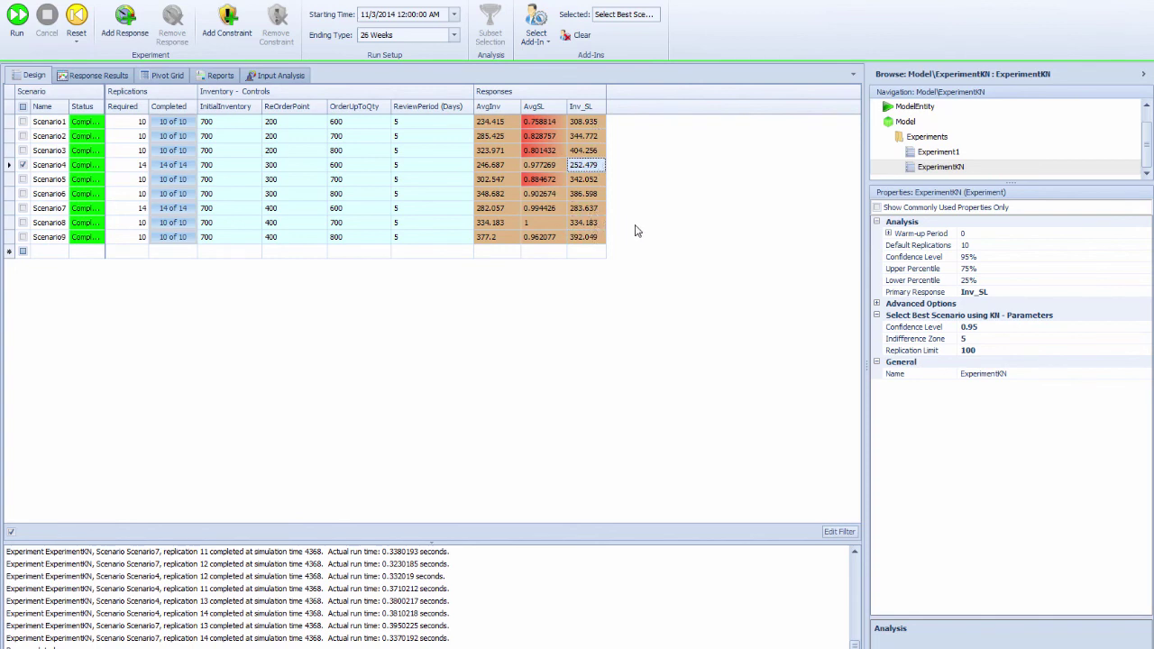
pyautogui.click(981, 338)
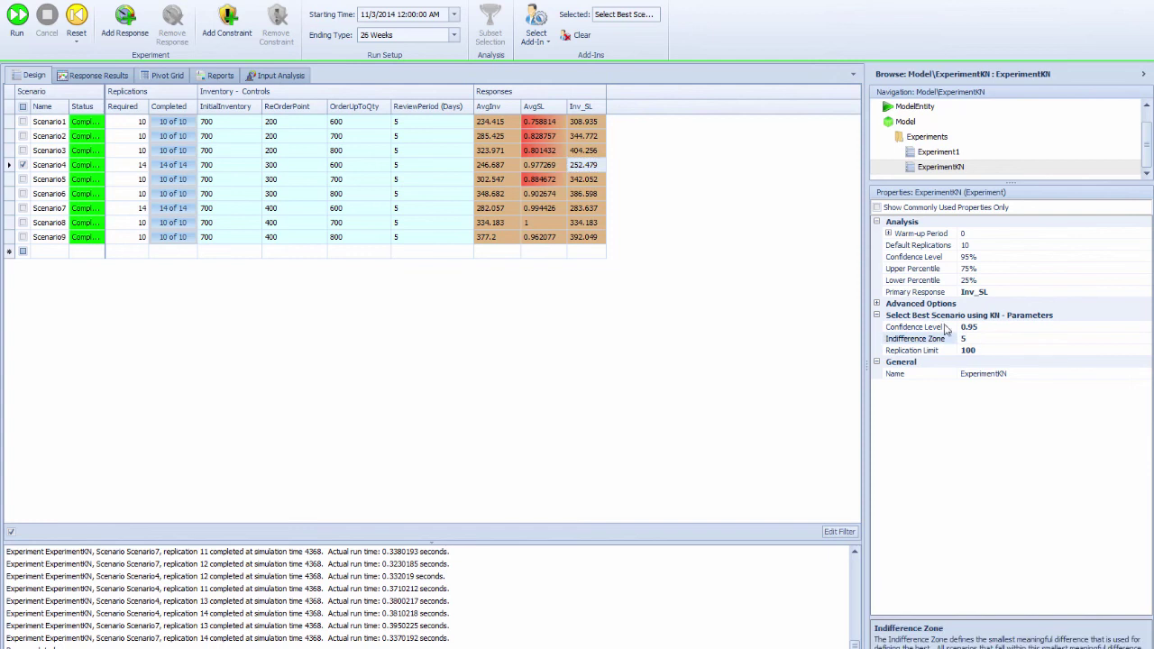
pyautogui.moveTo(974, 338); pyautogui.dragTo(926, 343)
pyautogui.click(764, 239)
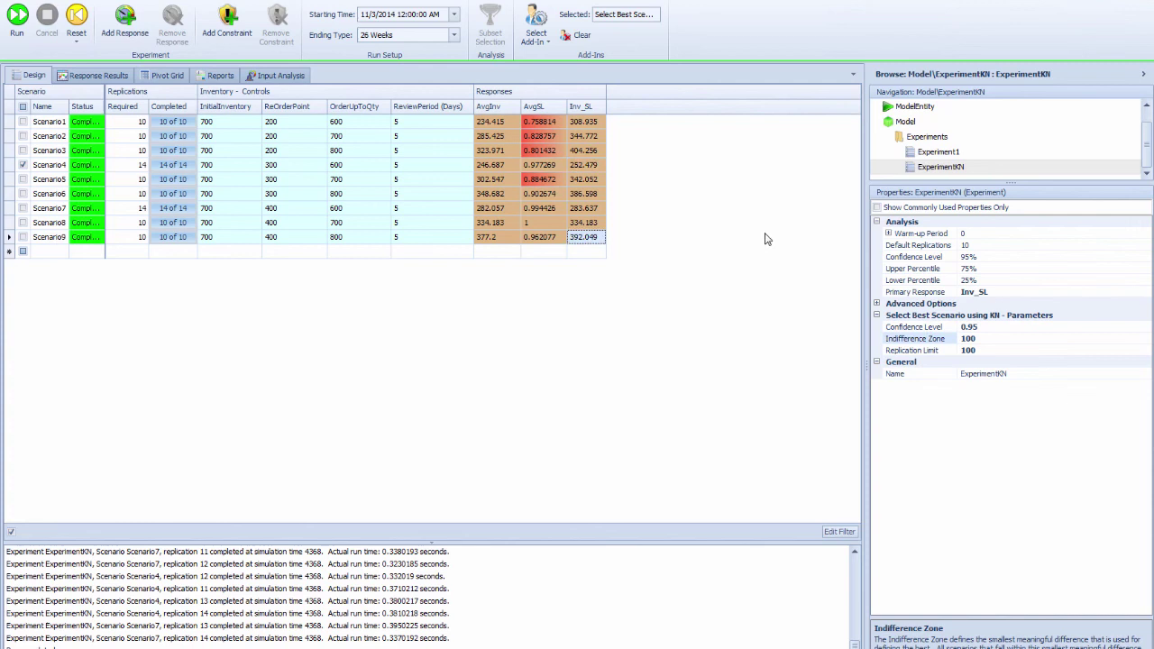
# Step: Reset results and rerun ExperimentKN with all nine scenarios included, confirming the undo warnings
pyautogui.click(76, 18)
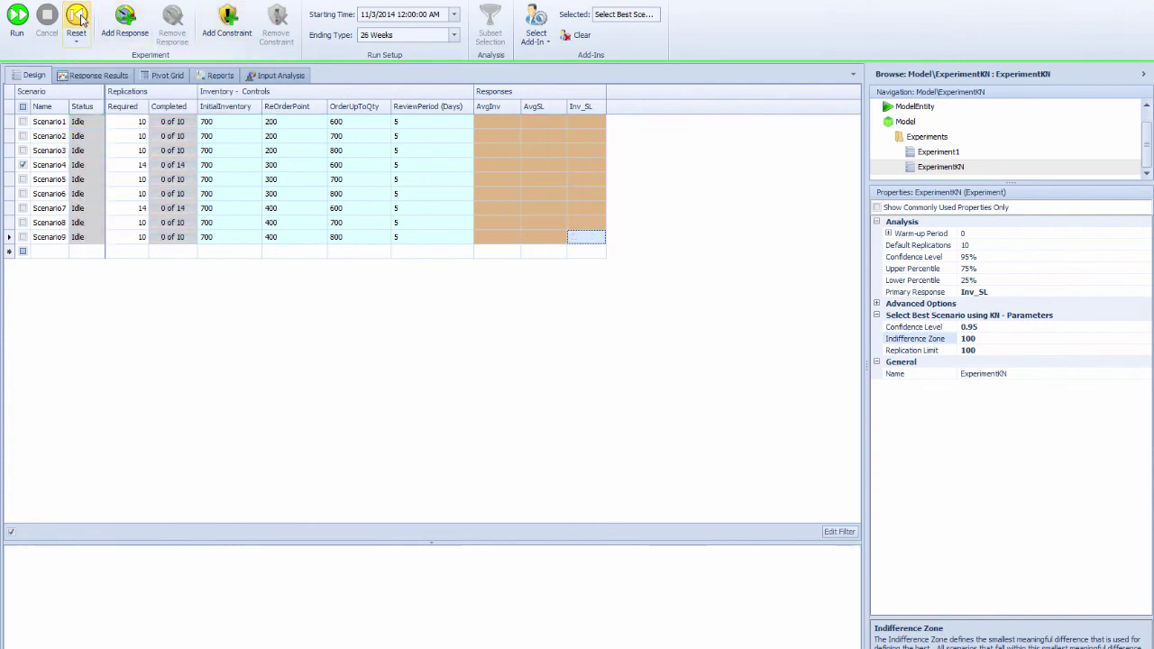
pyautogui.click(18, 16)
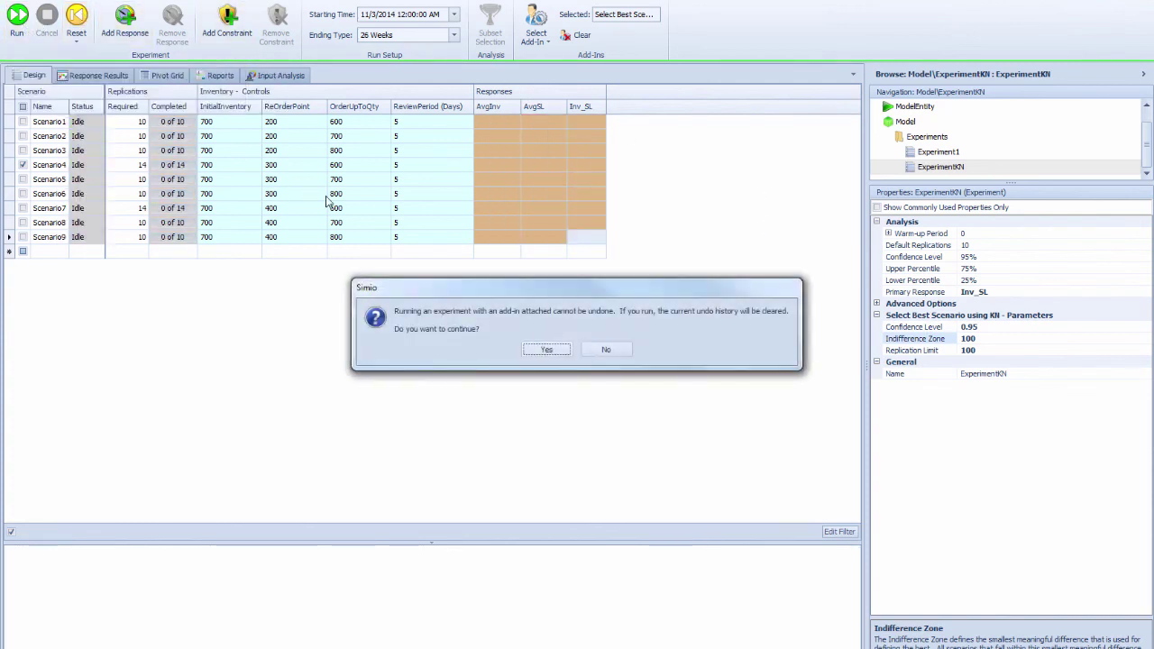
pyautogui.click(547, 350)
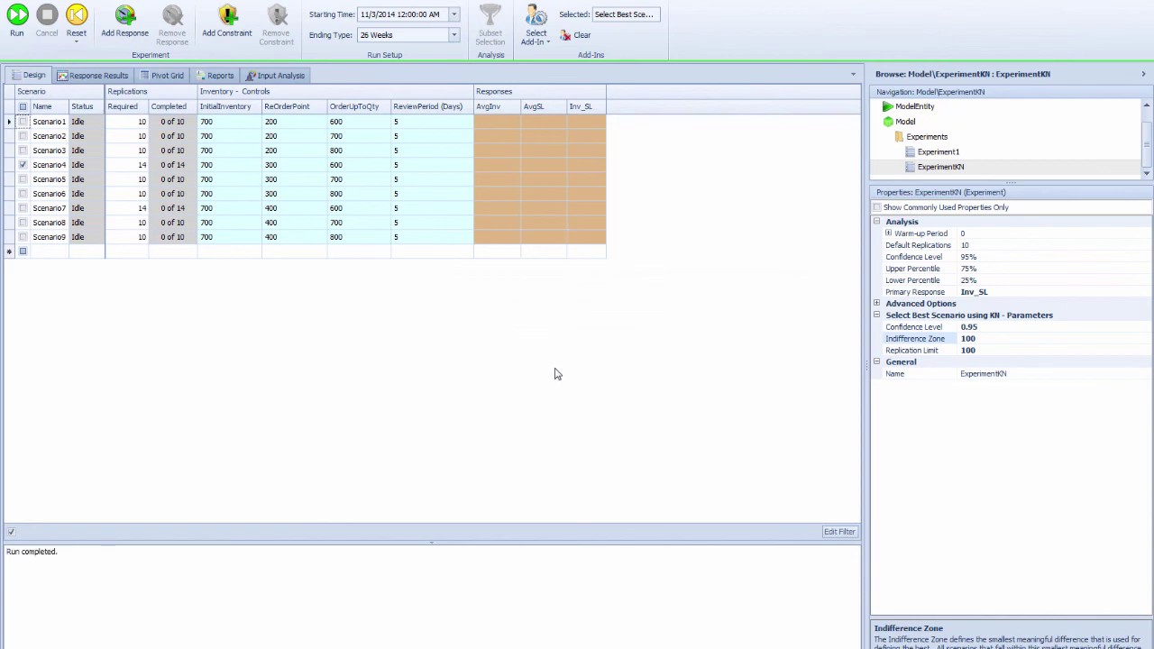
pyautogui.click(16, 28)
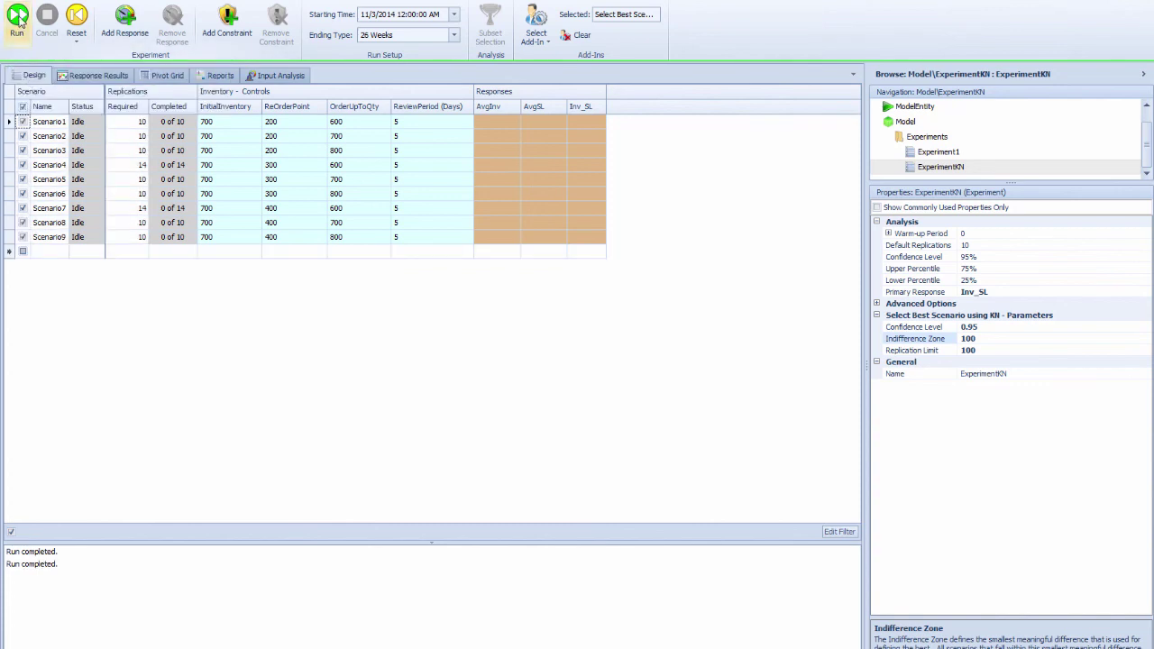
pyautogui.click(16, 28)
pyautogui.press('Return')
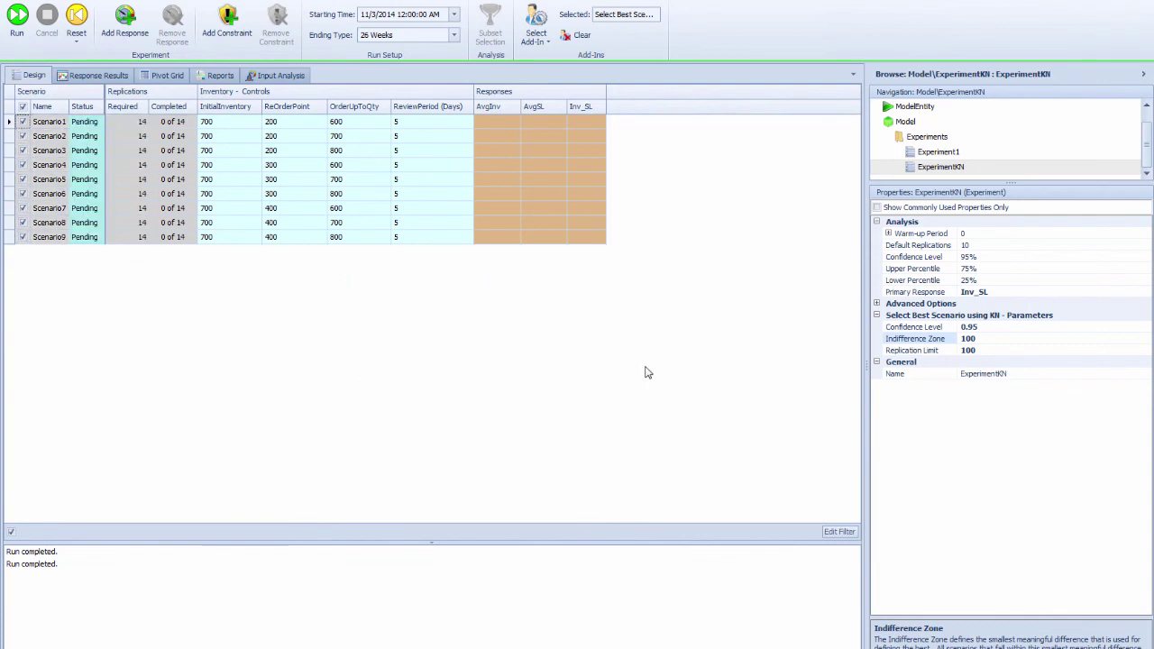